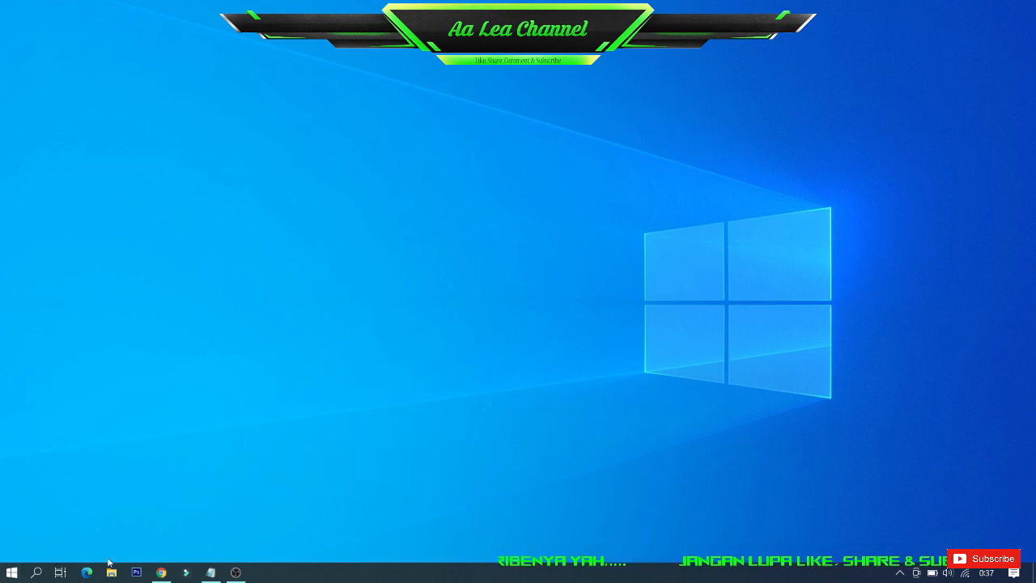
# Switch to Chrome and sign in to the Zoom web portal with the saved account credentials
pyautogui.click(161, 574)
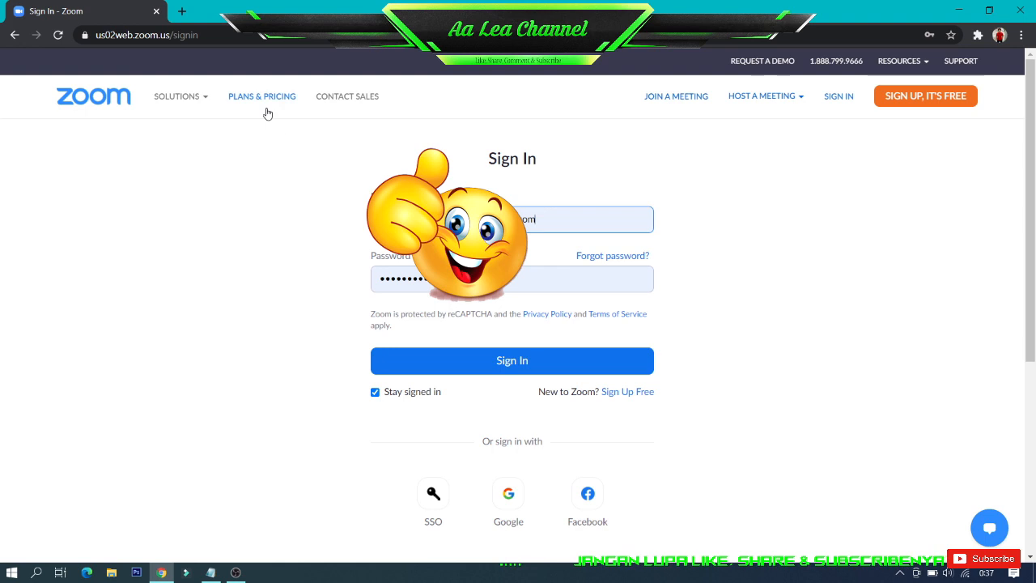
pyautogui.click(213, 35)
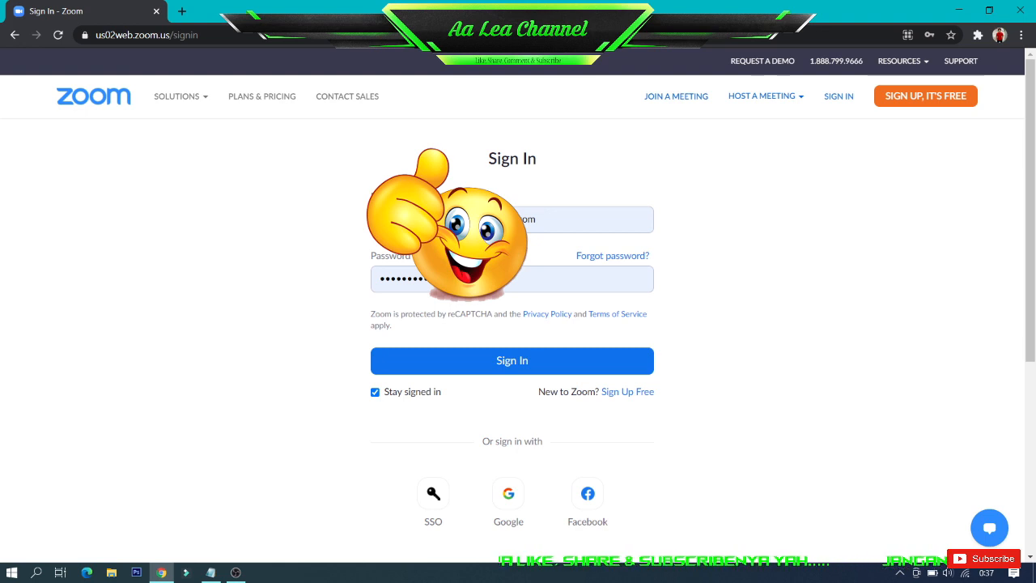
pyautogui.click(505, 362)
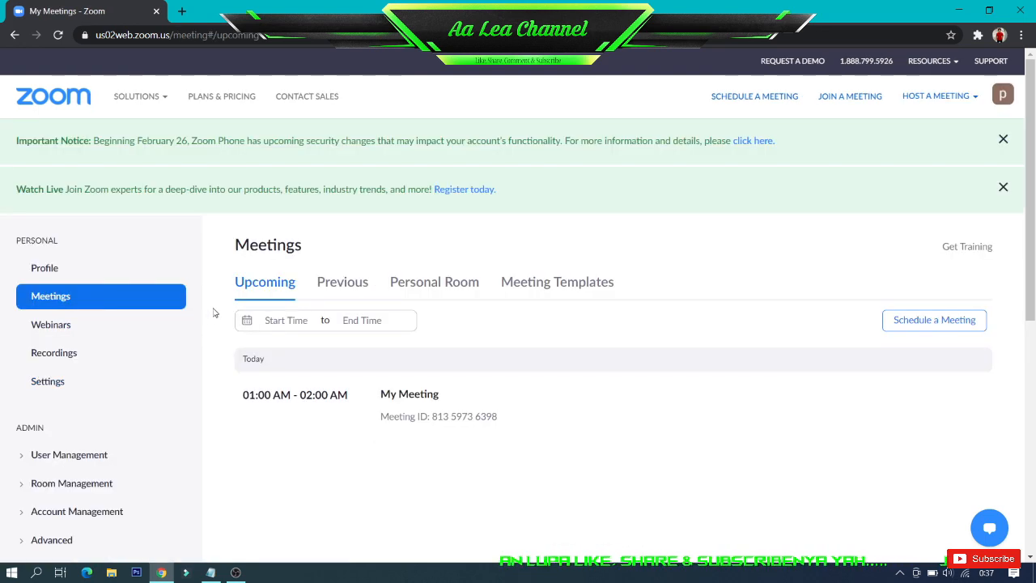
# Enable the Breakout room option in the account's In Meeting (Advanced) settings
pyautogui.scroll(-1, 215, 315)
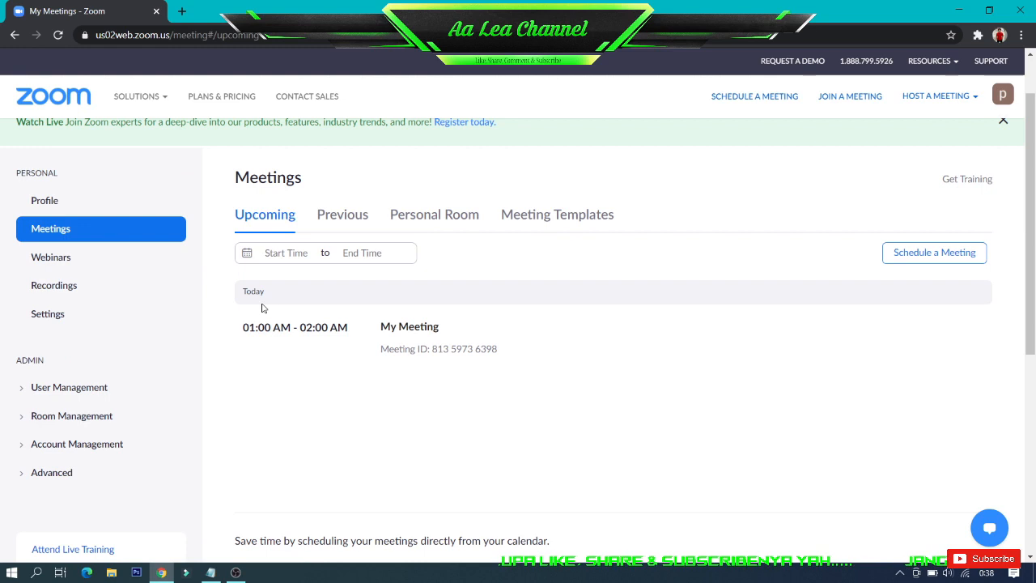
pyautogui.click(47, 315)
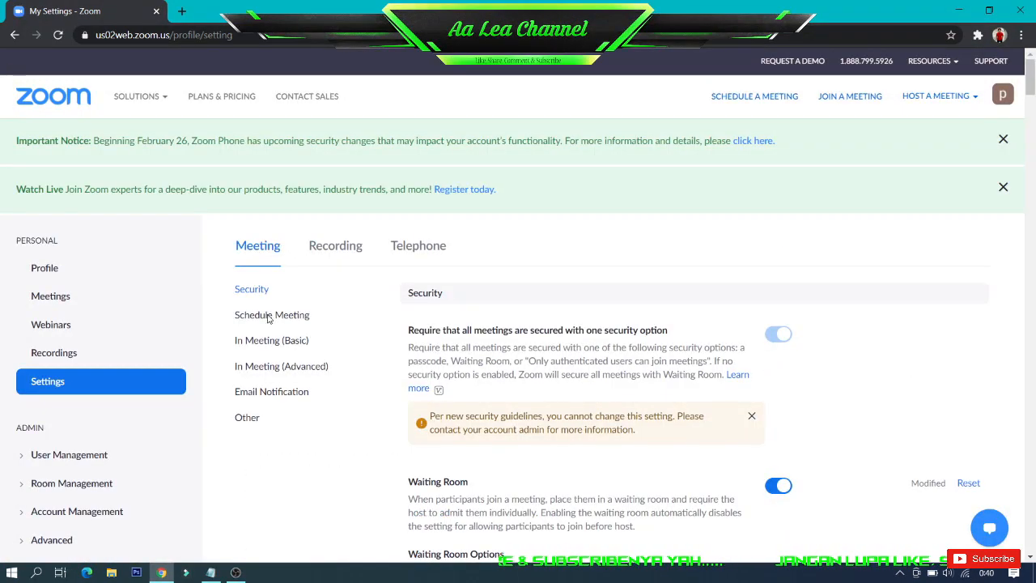
pyautogui.click(259, 369)
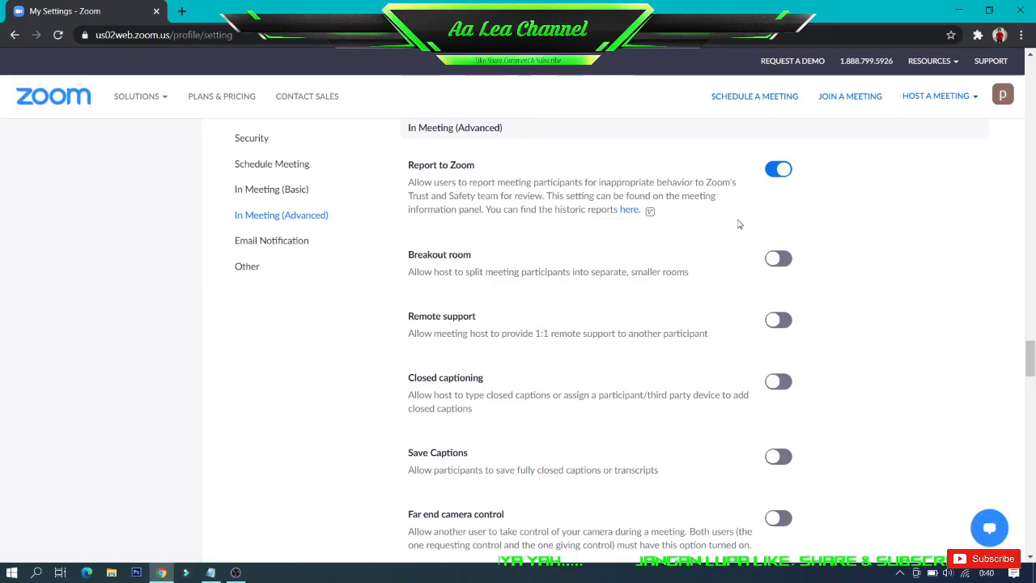
pyautogui.click(777, 259)
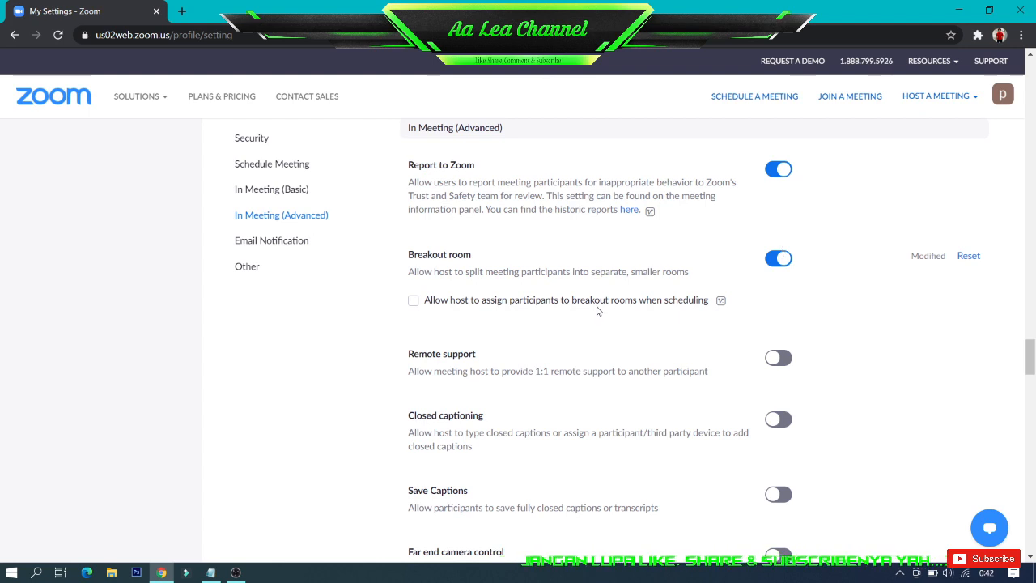
pyautogui.scroll(-15, 598, 310)
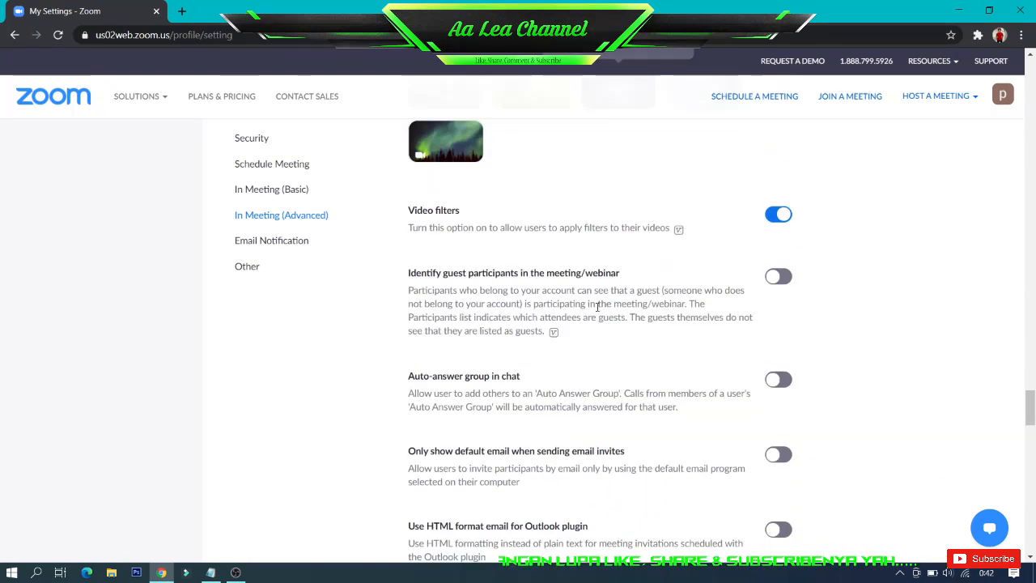
pyautogui.scroll(-4, 598, 307)
pyautogui.moveTo(1031, 429); pyautogui.dragTo(1031, 548)
pyautogui.scroll(2, 1030, 548)
pyautogui.click(450, 387)
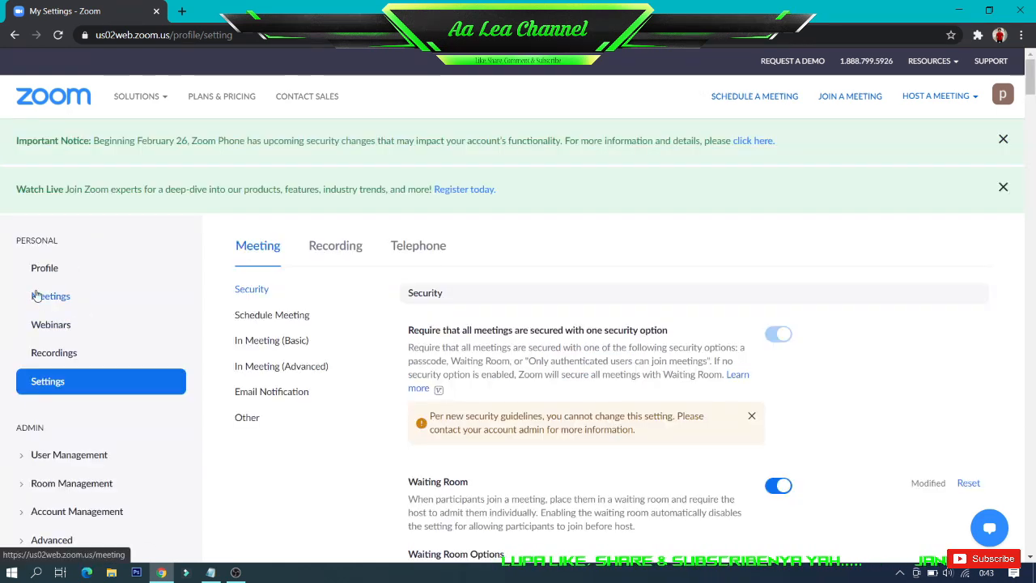
# Start the upcoming meeting named My Meeting in the Zoom client and join it with computer audio
pyautogui.click(42, 305)
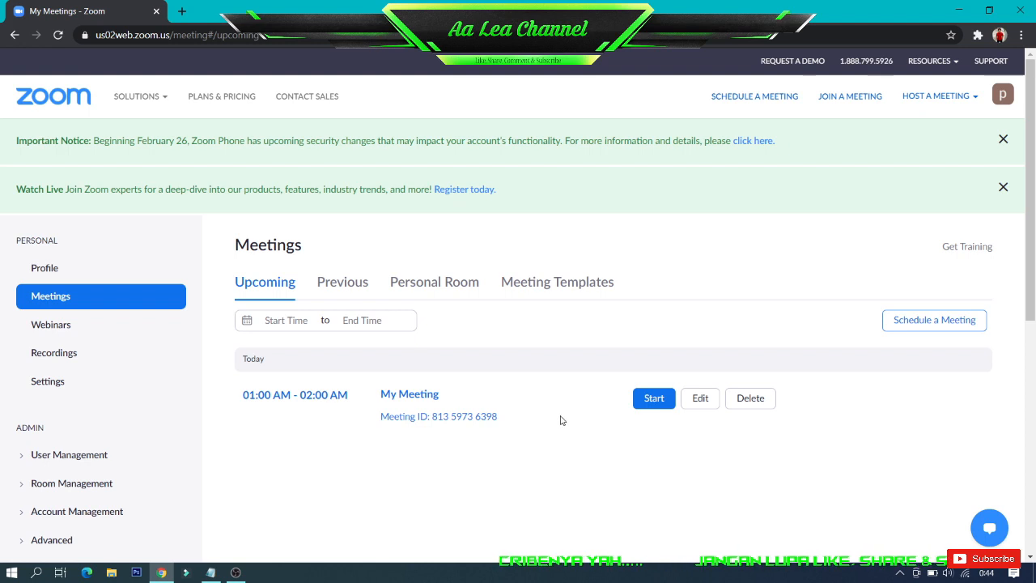
pyautogui.click(652, 401)
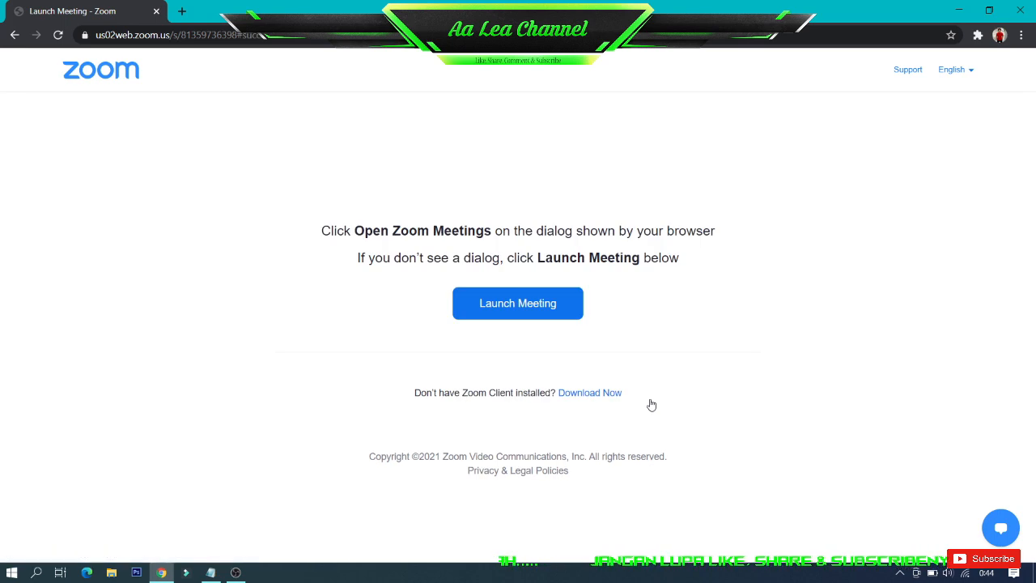
pyautogui.click(507, 304)
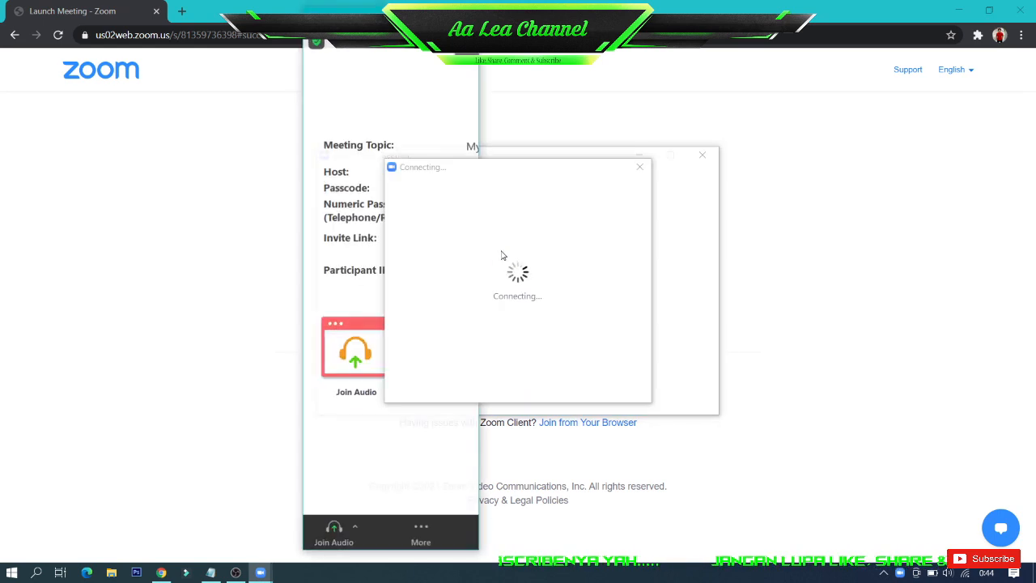
pyautogui.click(546, 284)
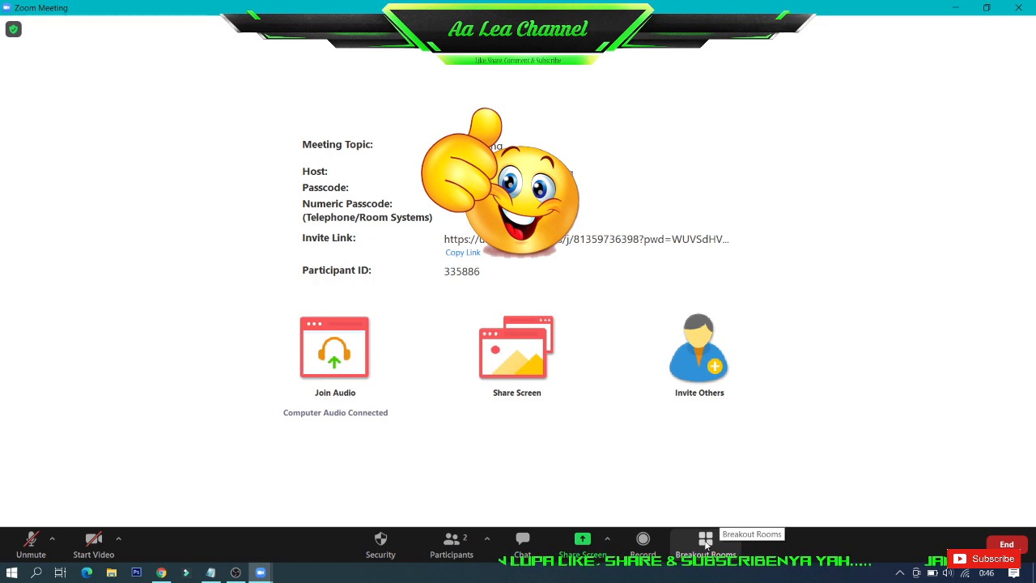
# Create 3 breakout rooms with participants assigned manually
pyautogui.click(706, 543)
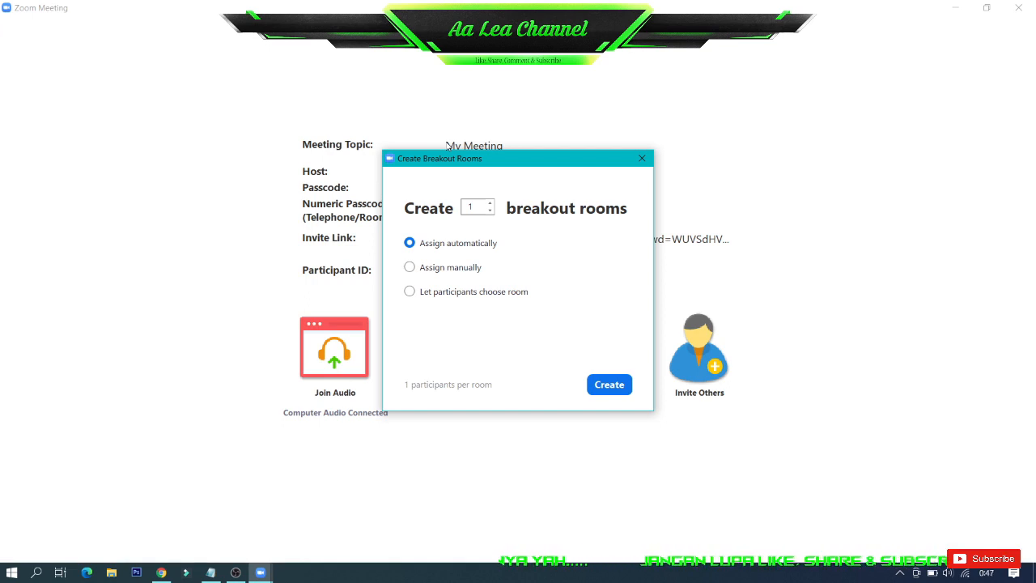
pyautogui.click(490, 204)
pyautogui.click(490, 204)
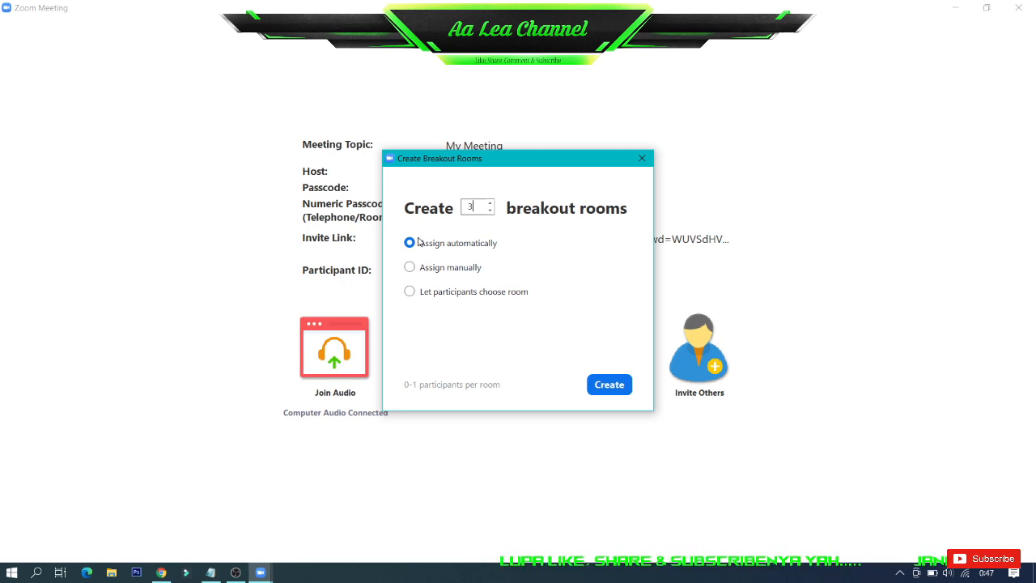
pyautogui.click(432, 271)
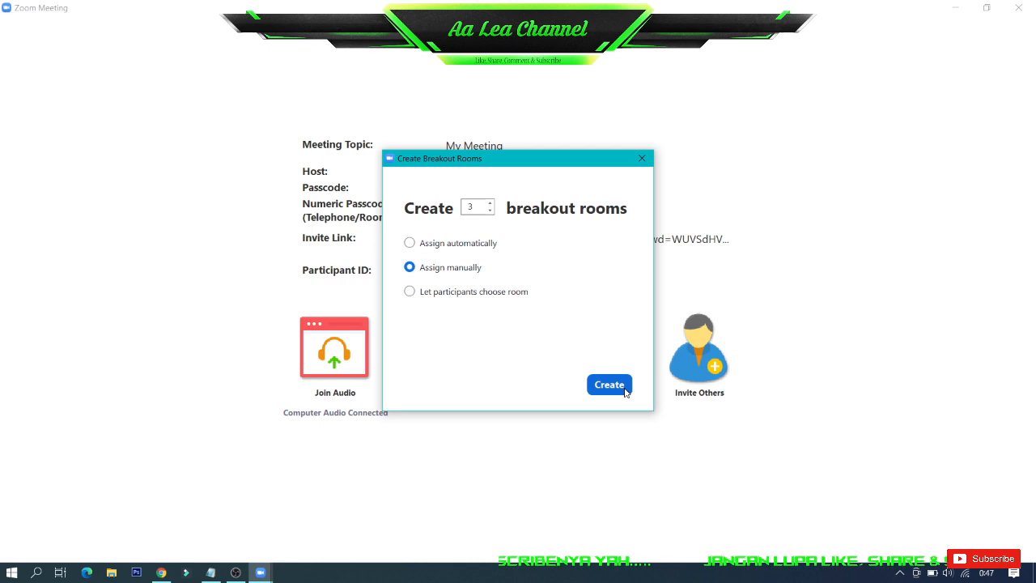
pyautogui.click(623, 389)
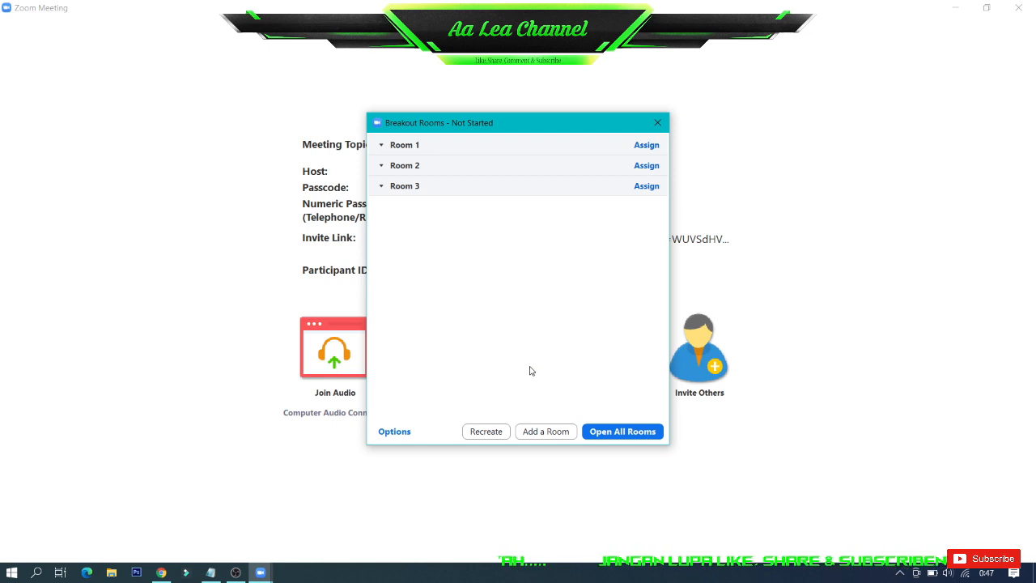
# Assign the participant realme XT to Room 1
pyautogui.moveTo(556, 166)
pyautogui.moveTo(499, 151)
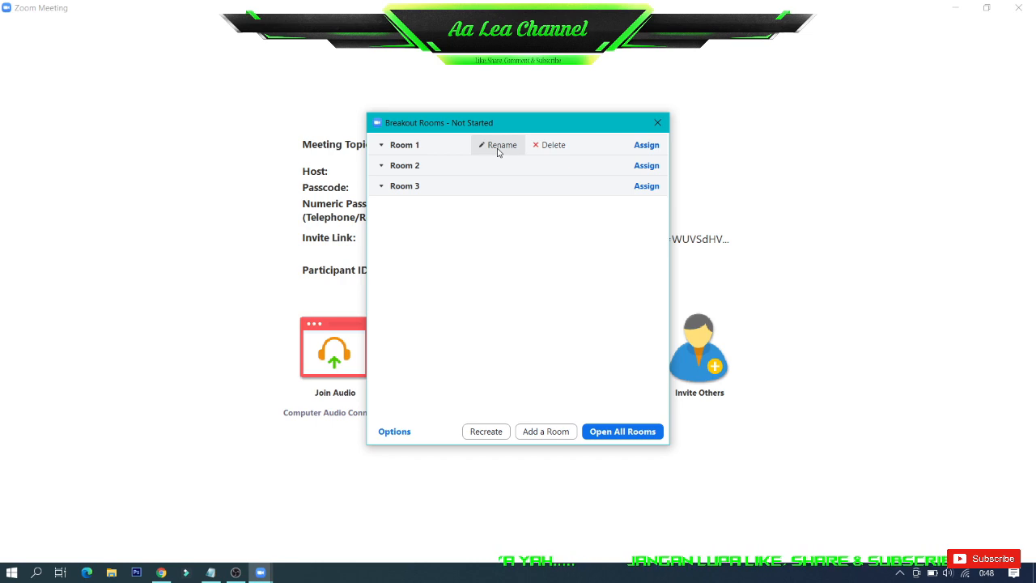
pyautogui.click(646, 145)
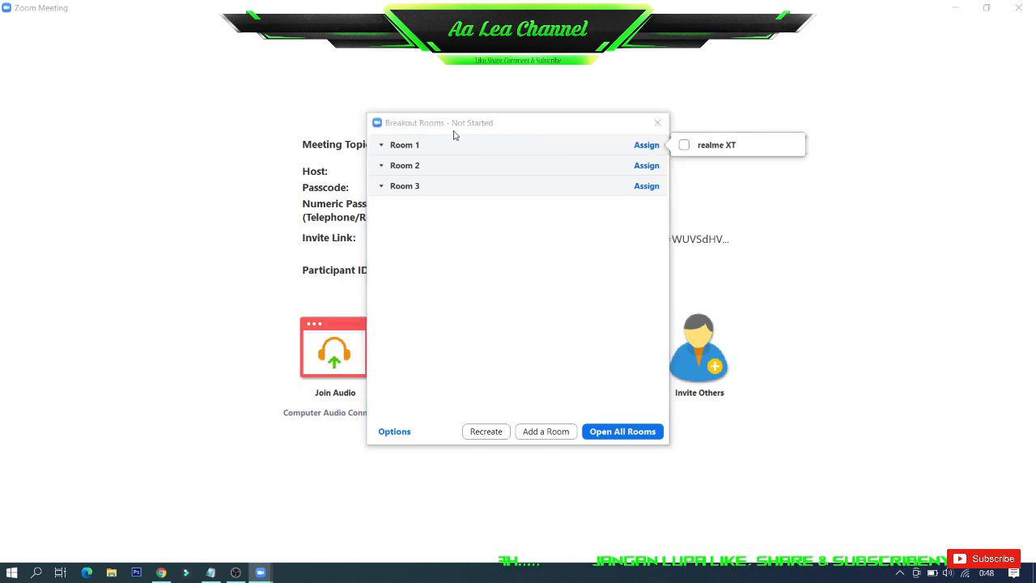
pyautogui.click(686, 146)
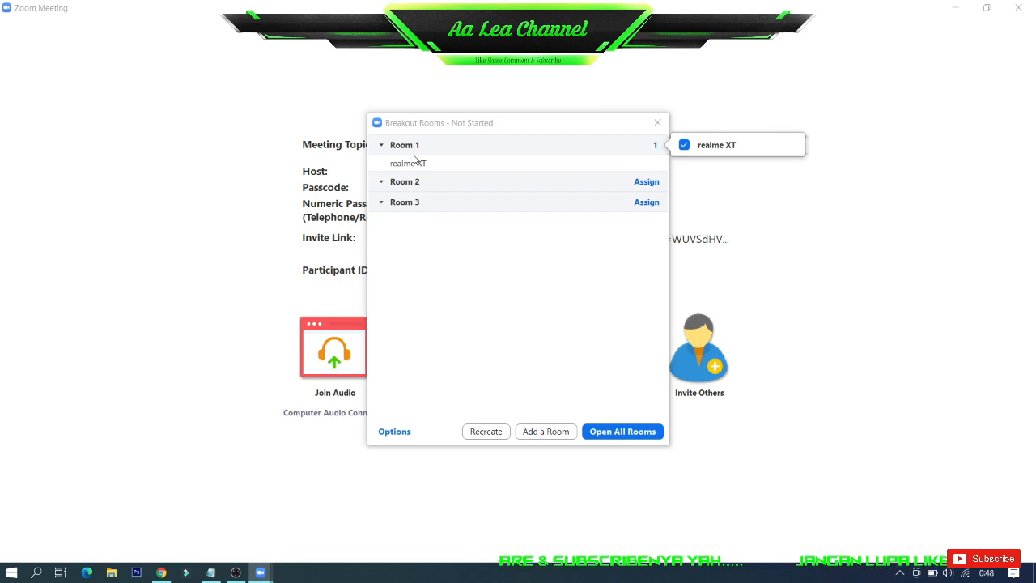
# Set the breakout rooms to move assigned participants automatically, and turn off returning to the main session and the closing countdown
pyautogui.click(397, 433)
pyautogui.moveTo(433, 203)
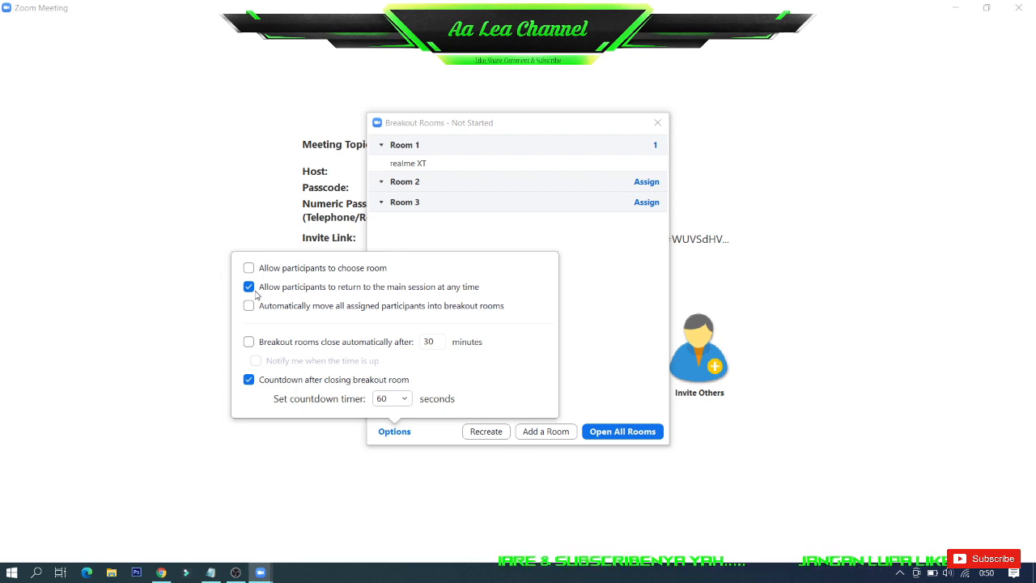
pyautogui.click(271, 306)
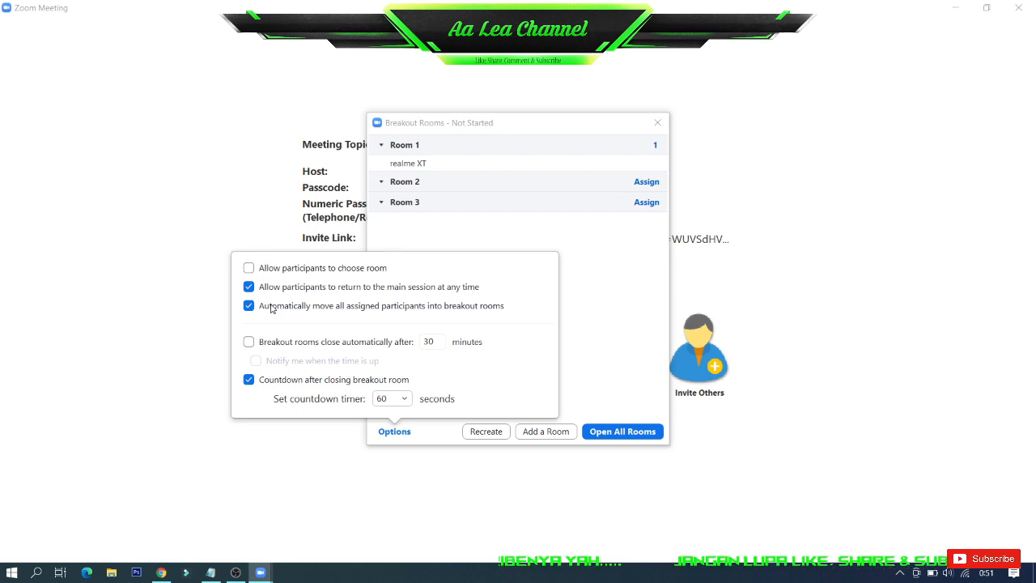
pyautogui.click(249, 287)
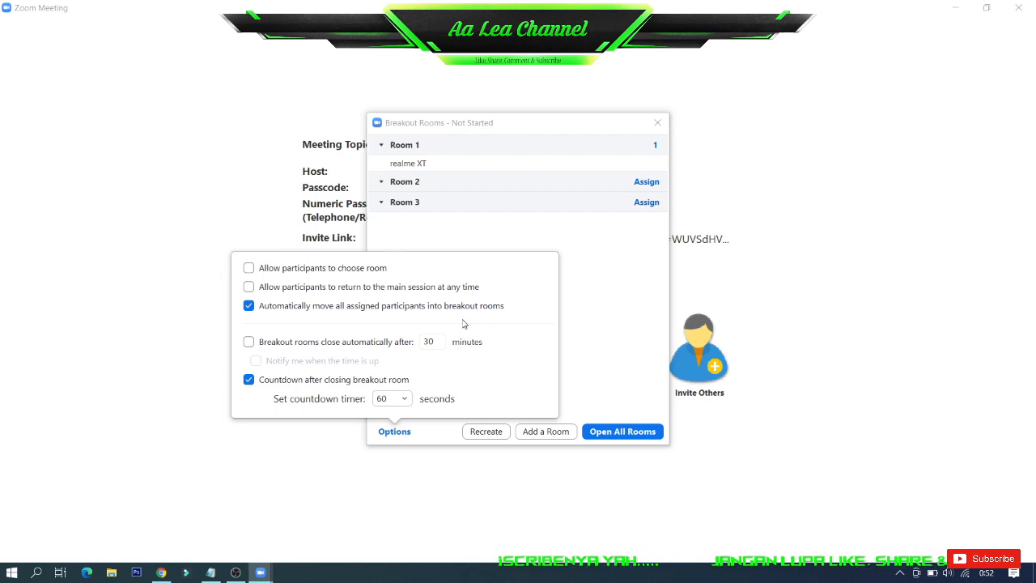
pyautogui.click(248, 380)
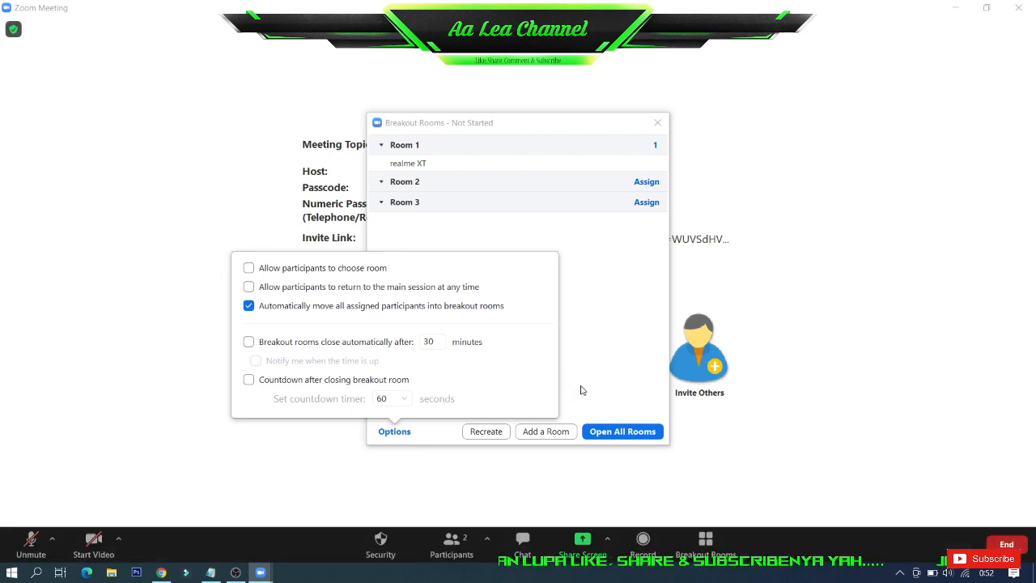
pyautogui.click(609, 392)
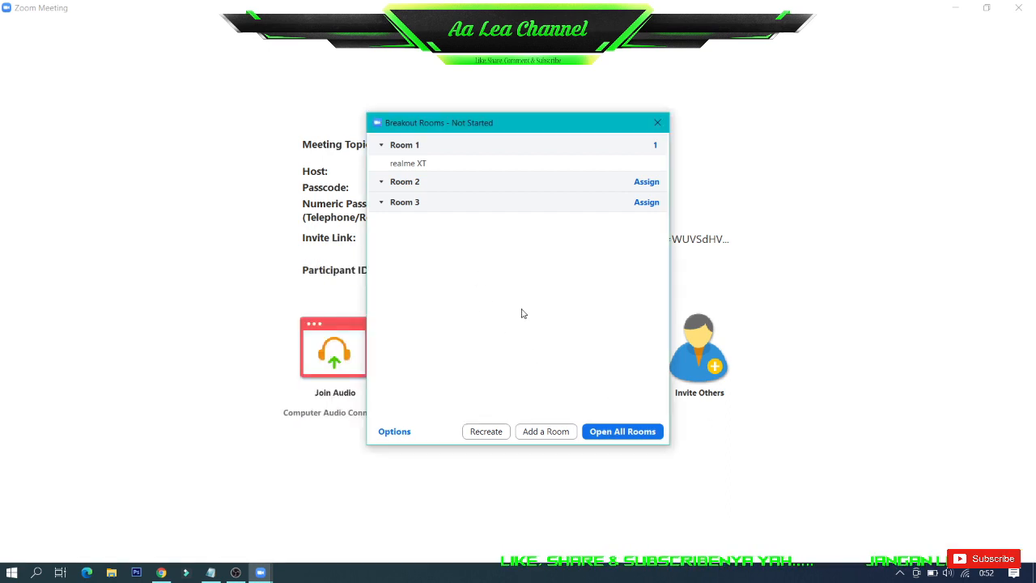
pyautogui.click(395, 434)
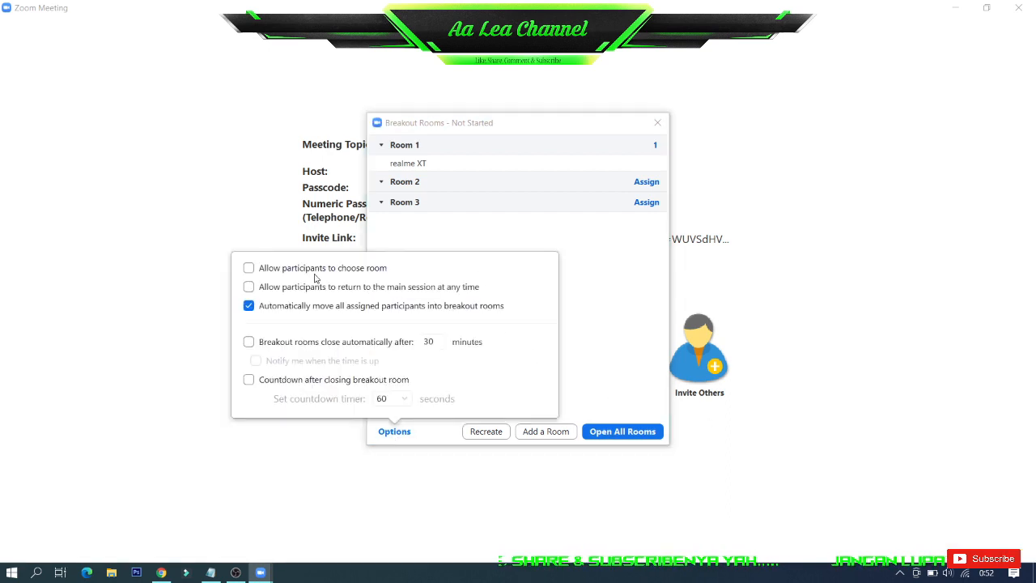
pyautogui.click(604, 338)
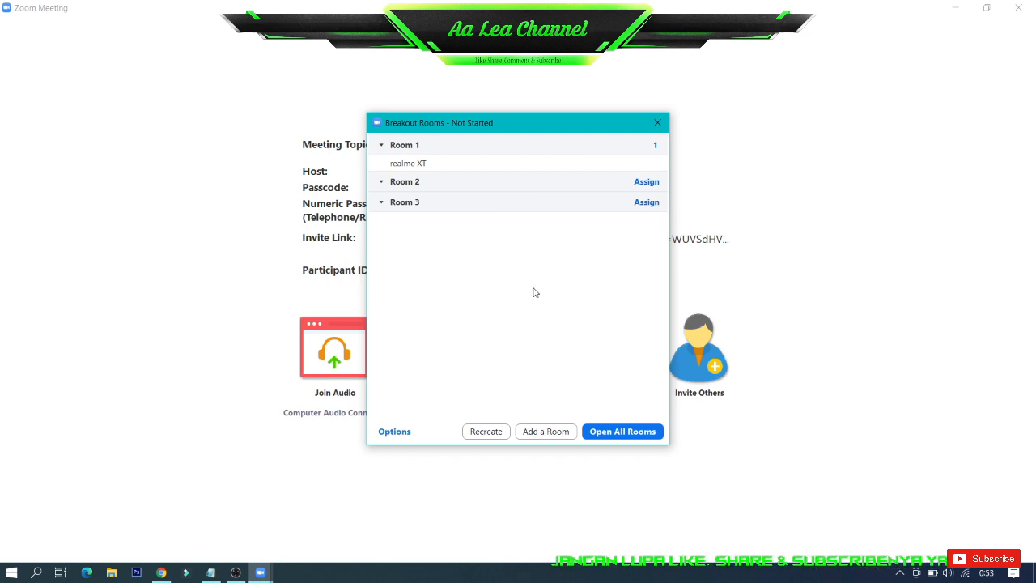
# Open all the breakout rooms to start their sessions
pyautogui.moveTo(462, 144)
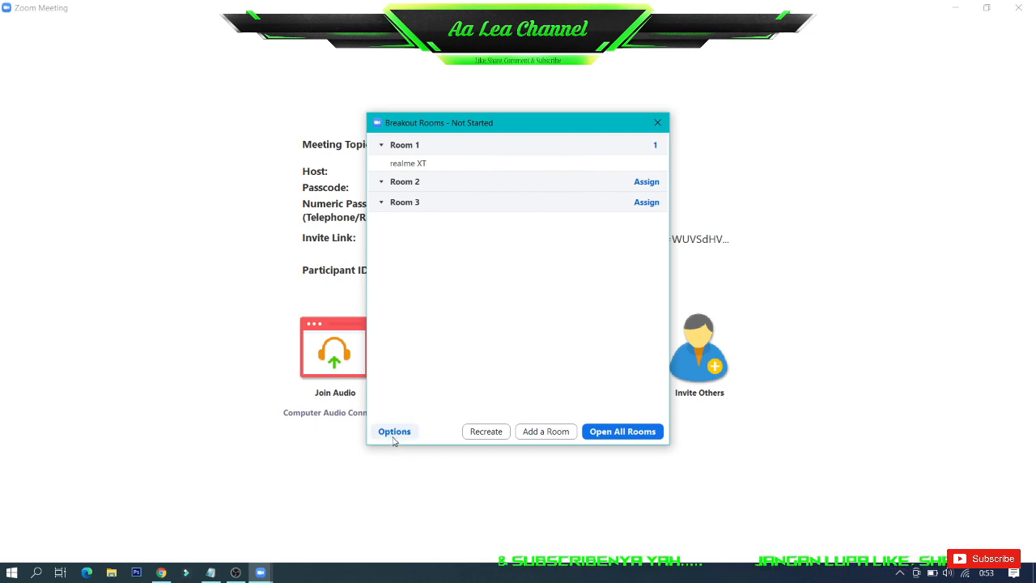
pyautogui.click(635, 433)
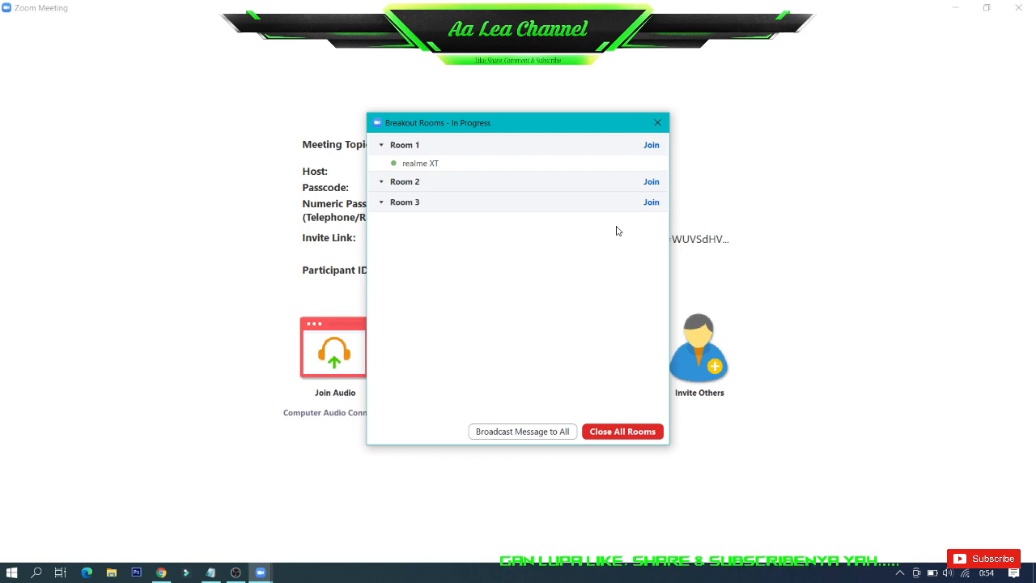
# Check the meeting ID in the Notepad note by highlighting it, and return to the Zoom meeting
pyautogui.moveTo(398, 166)
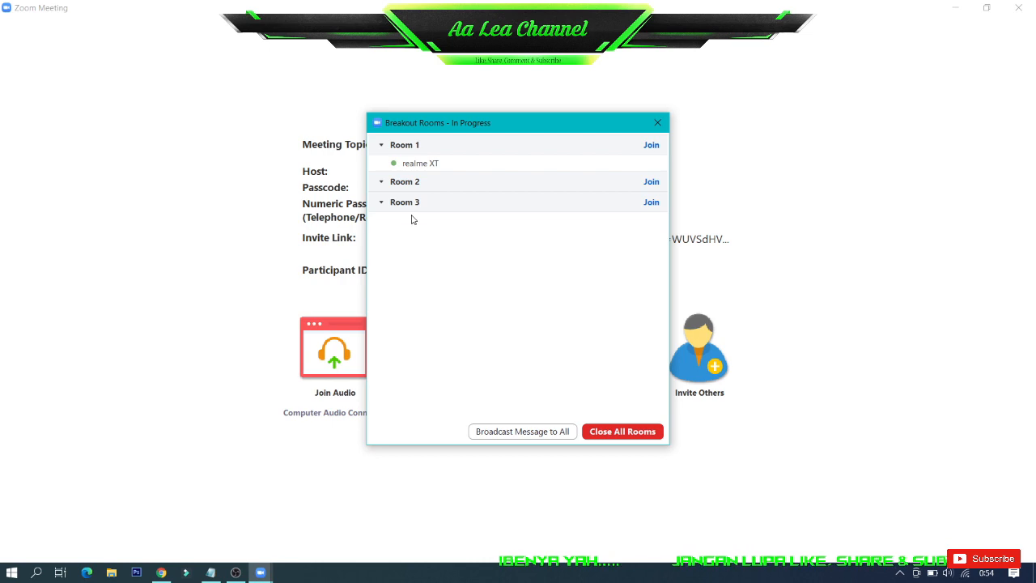
pyautogui.moveTo(330, 548)
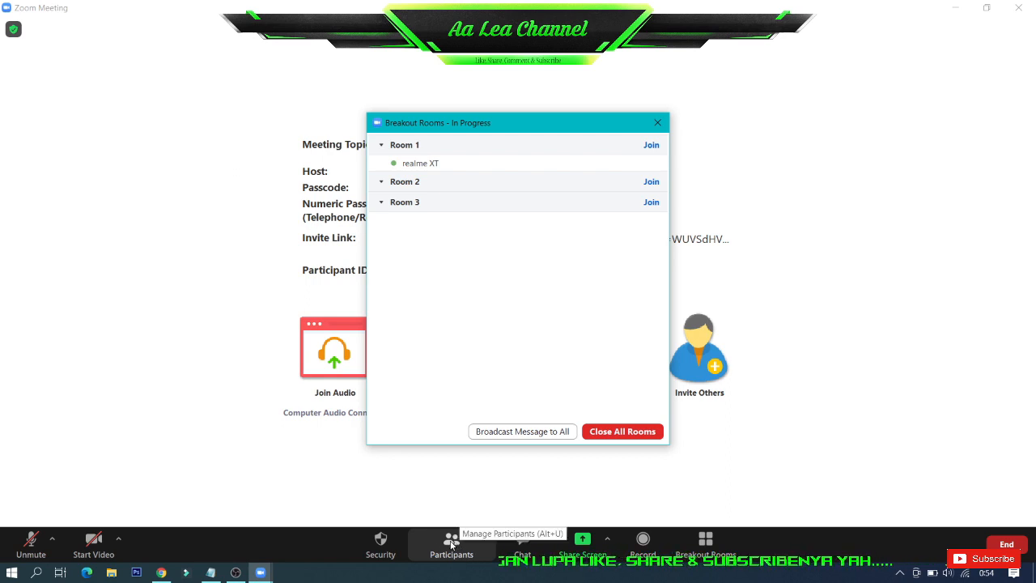
pyautogui.click(210, 572)
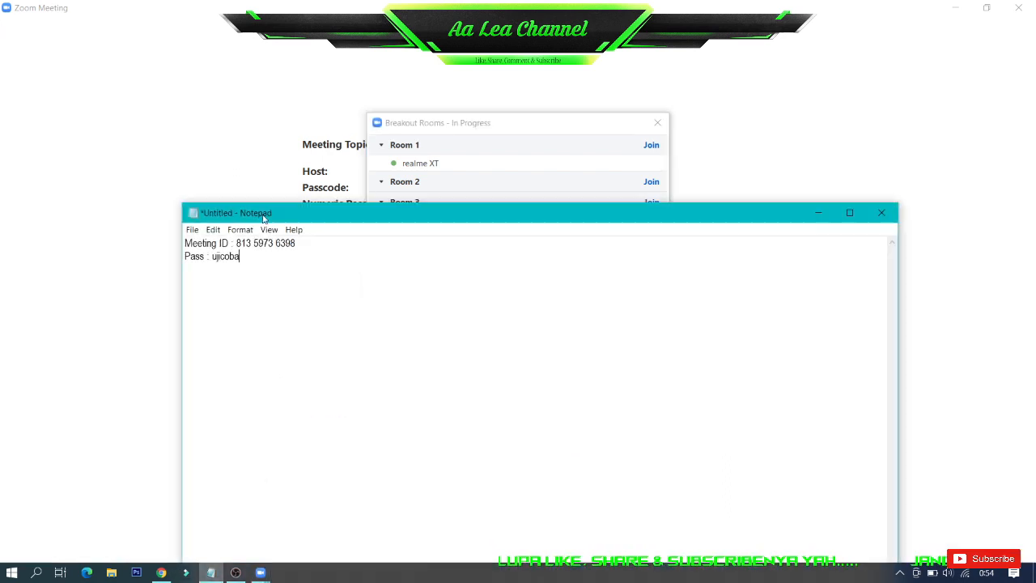
pyautogui.moveTo(236, 245); pyautogui.dragTo(304, 247)
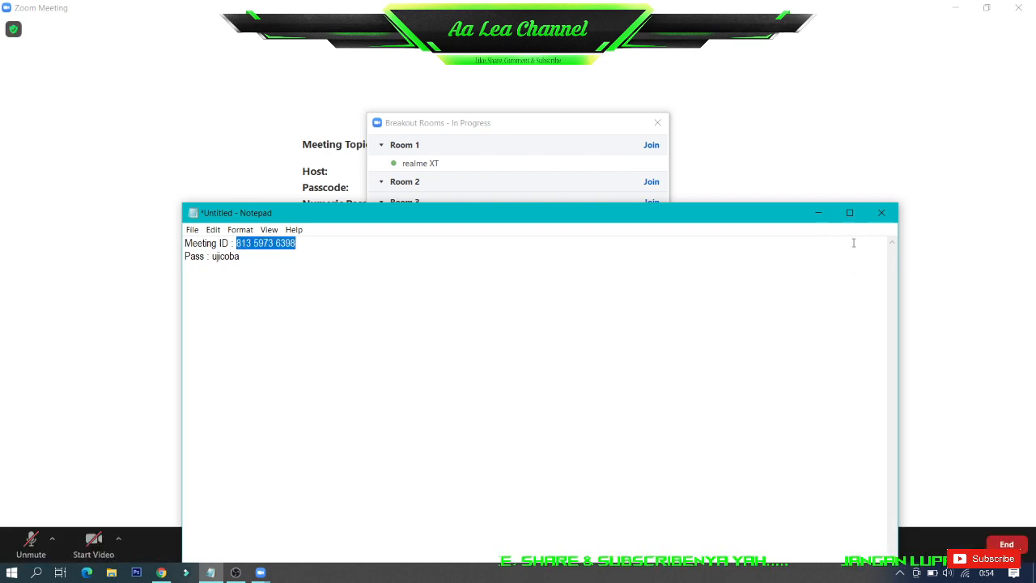
pyautogui.click(818, 213)
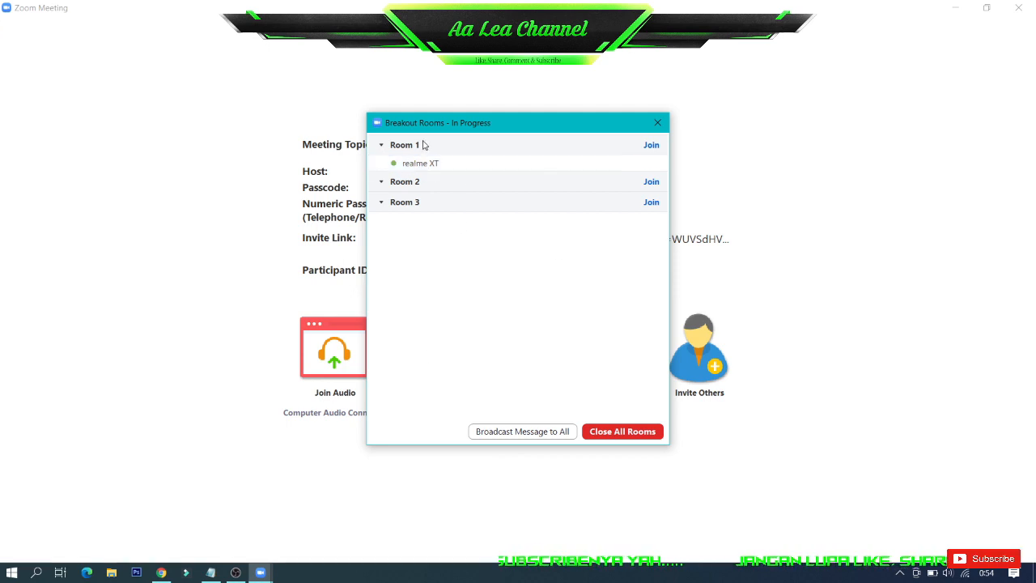
# View the message box for broadcasting to all rooms and dismiss it without sending anything
pyautogui.moveTo(297, 525)
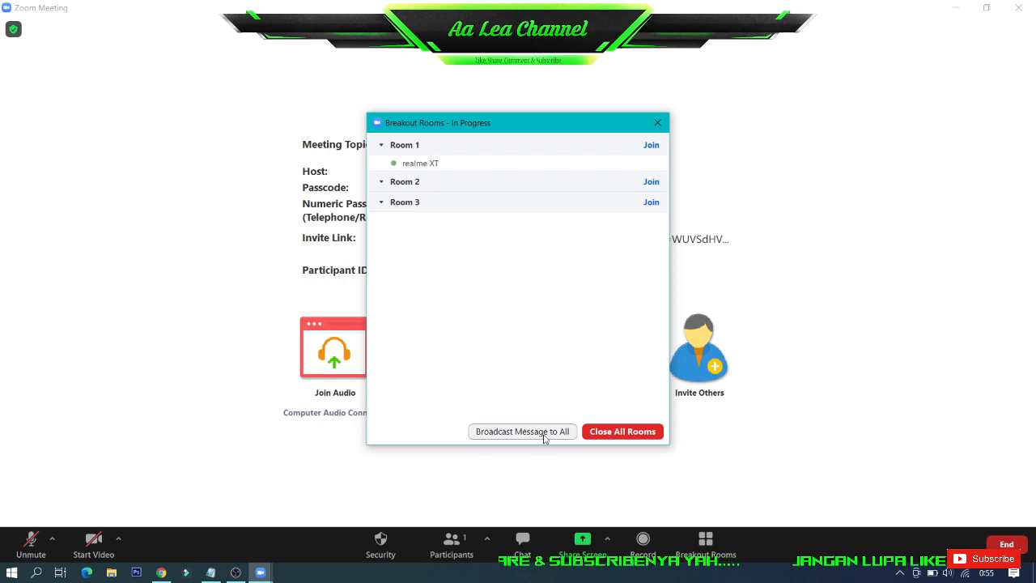
pyautogui.click(509, 431)
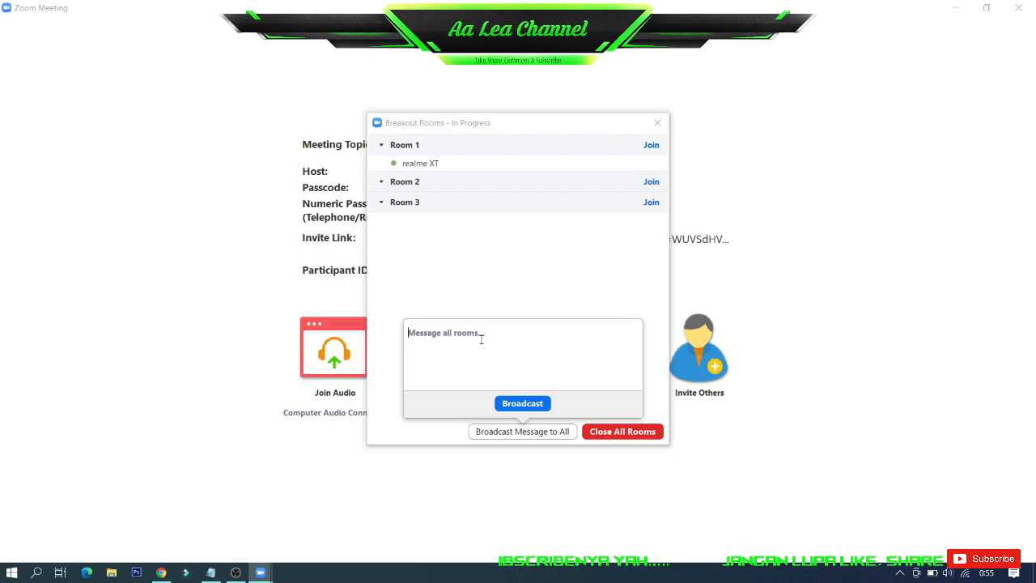
pyautogui.click(521, 290)
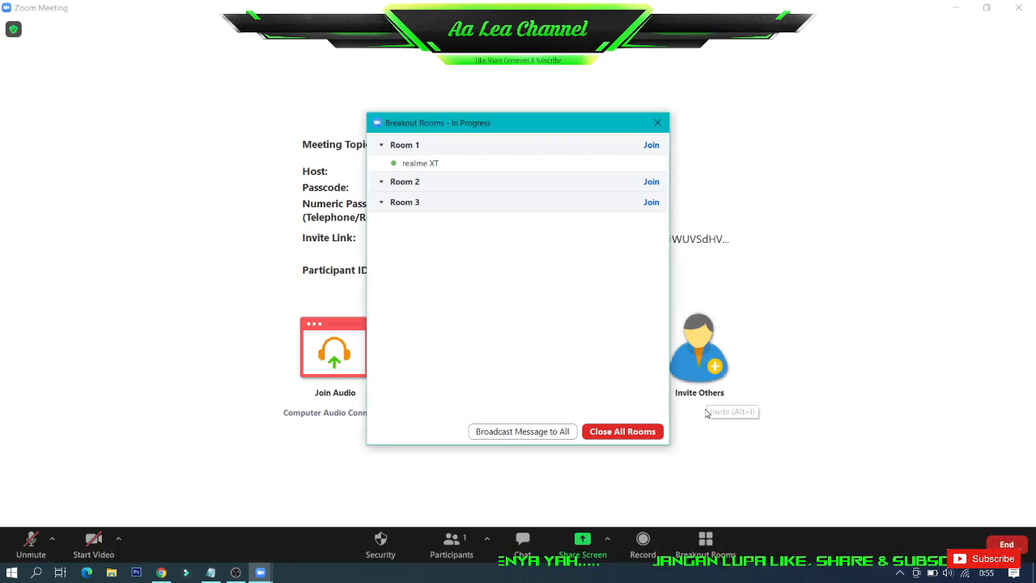
# Close all the breakout rooms and move the Breakout Rooms window clear of the meeting details
pyautogui.click(618, 432)
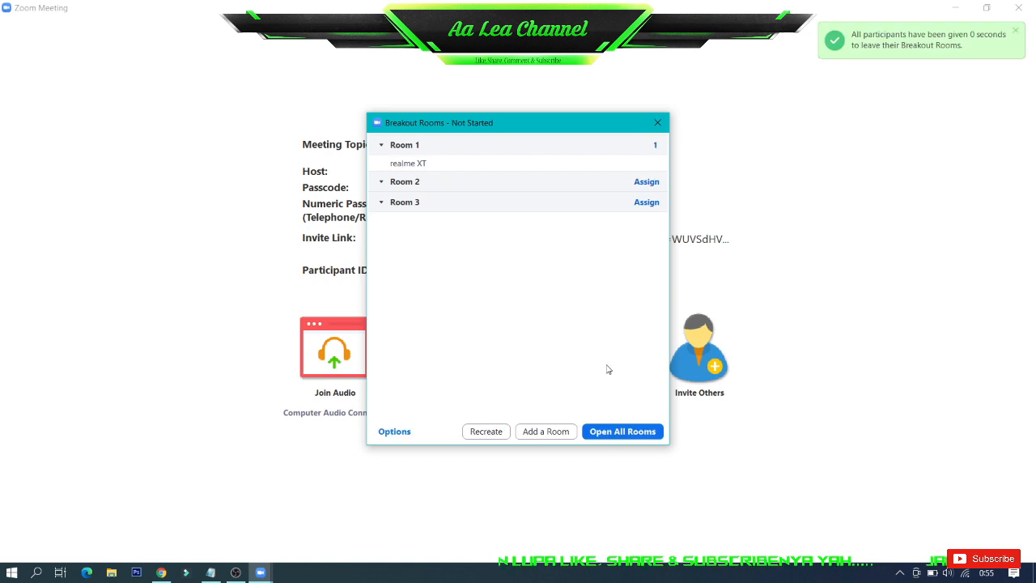
pyautogui.moveTo(637, 123); pyautogui.dragTo(940, 86)
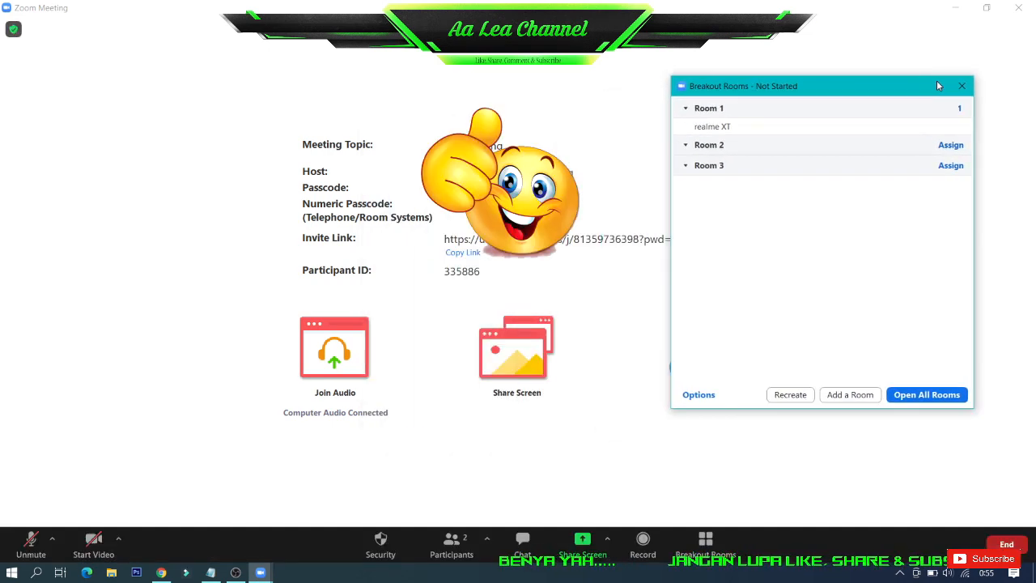